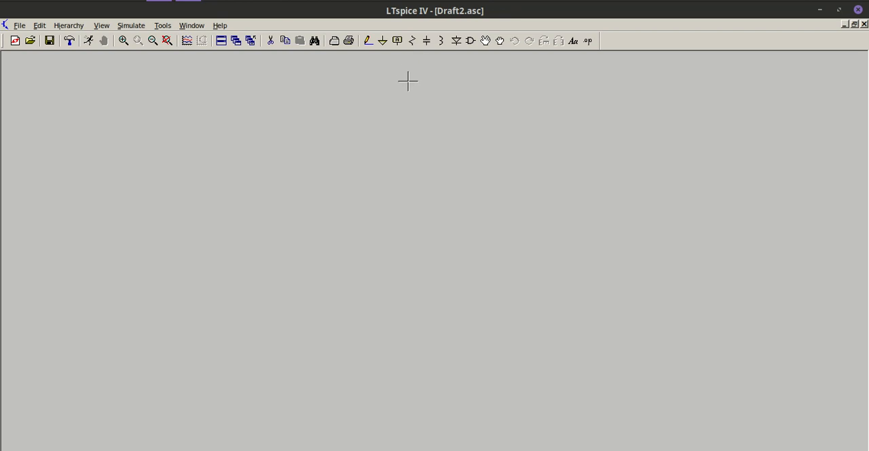
- Place a resistor in the upper middle of the schematic and a capacitor to its lower right
{"action": "left_click", "coordinate": [413, 41]}
{"action": "left_click", "coordinate": [412, 42]}
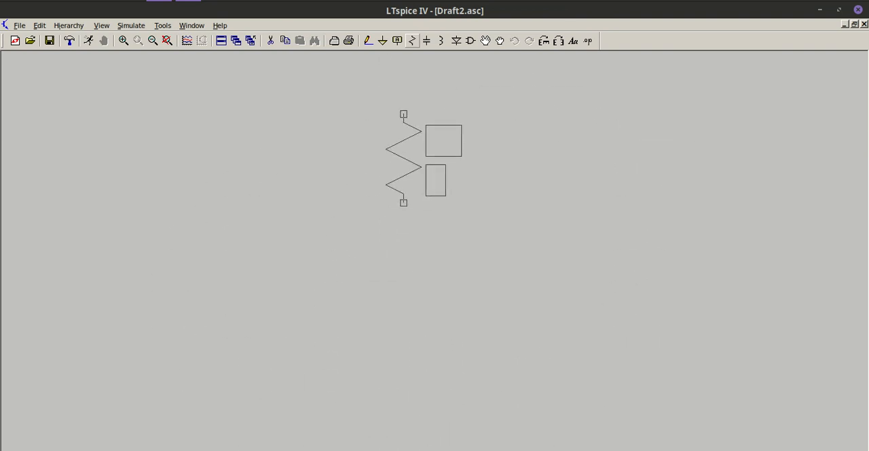
{"action": "left_click", "coordinate": [403, 114]}
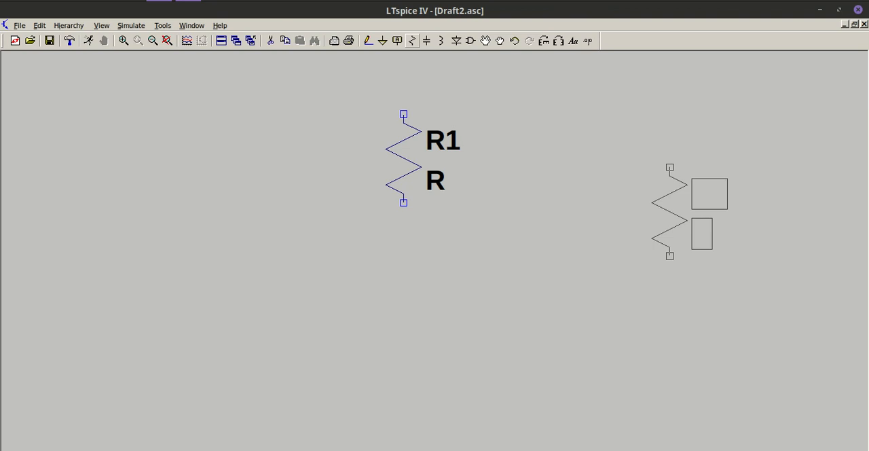
{"action": "key", "text": "Escape"}
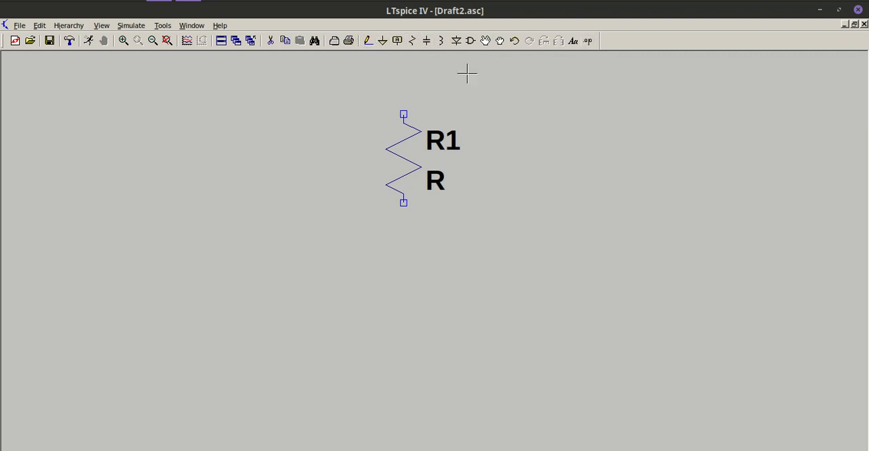
{"action": "left_click", "coordinate": [428, 41]}
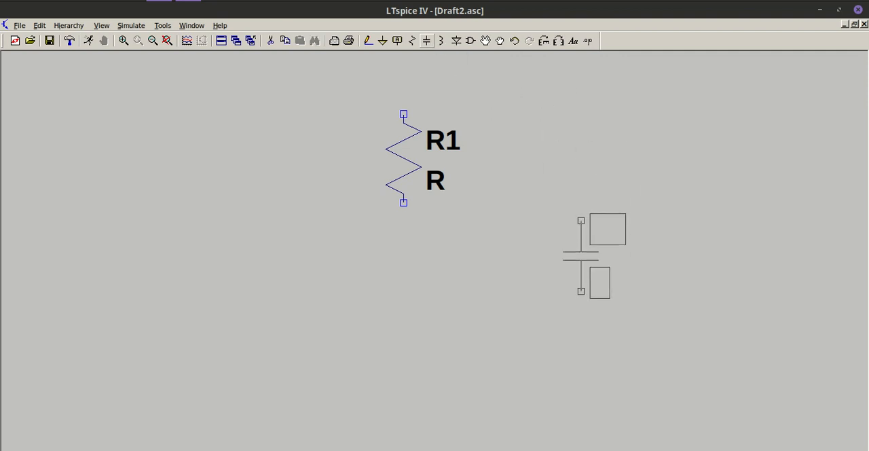
{"action": "left_click", "coordinate": [581, 220]}
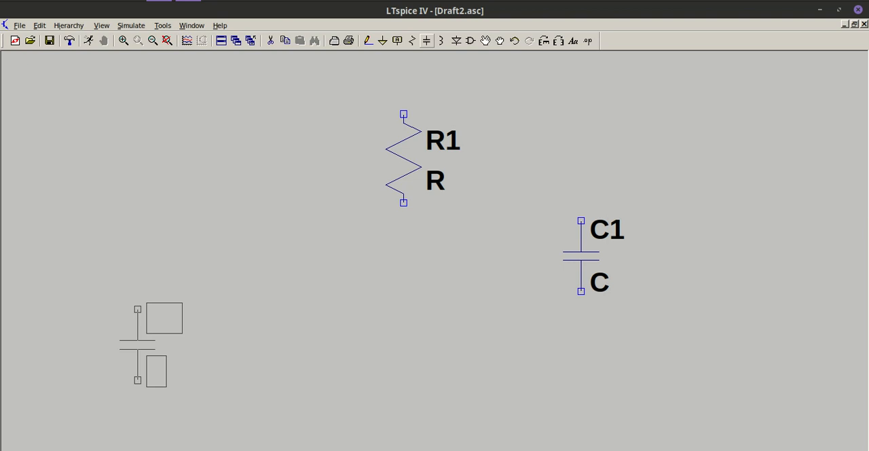
{"action": "key", "text": "Escape"}
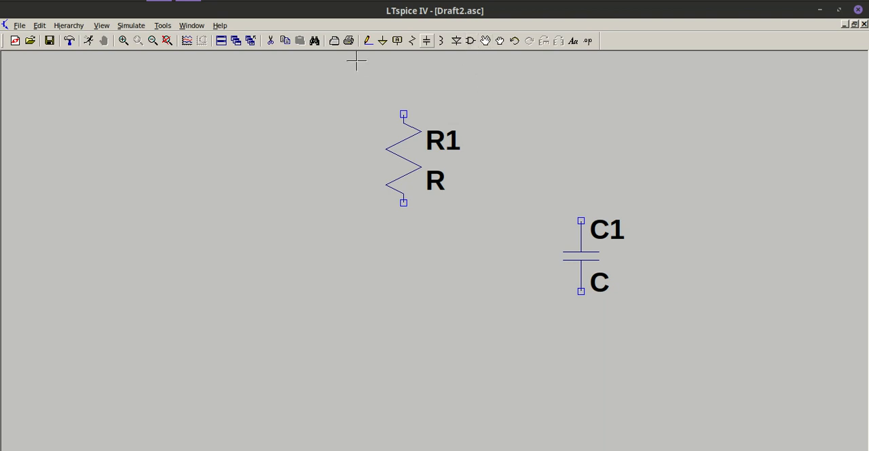
- Preview the cap, diode, ind and LED symbols in the component library
{"action": "left_click", "coordinate": [471, 40]}
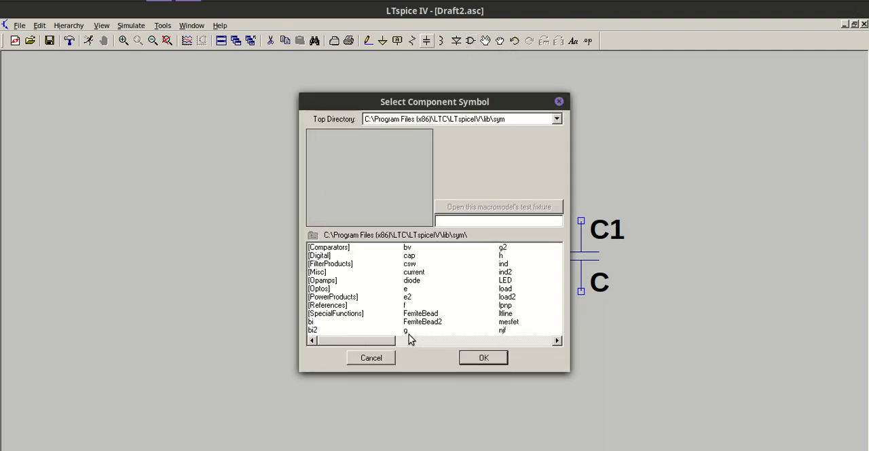
{"action": "left_click", "coordinate": [411, 256]}
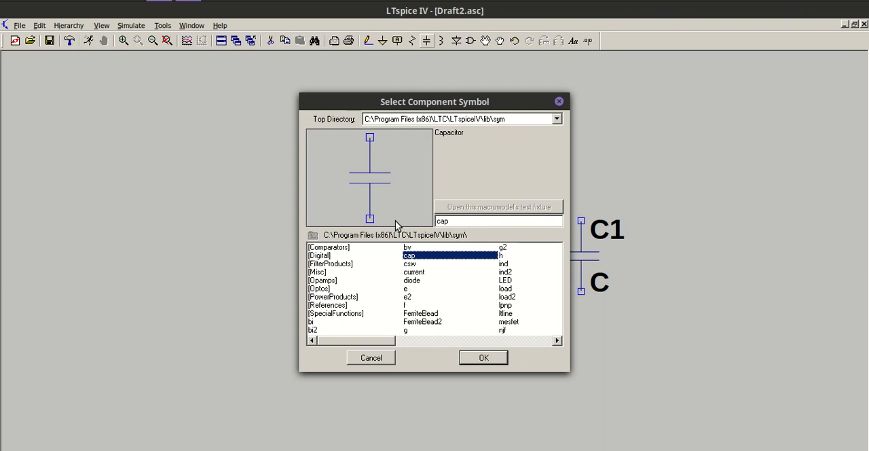
{"action": "left_click", "coordinate": [411, 281]}
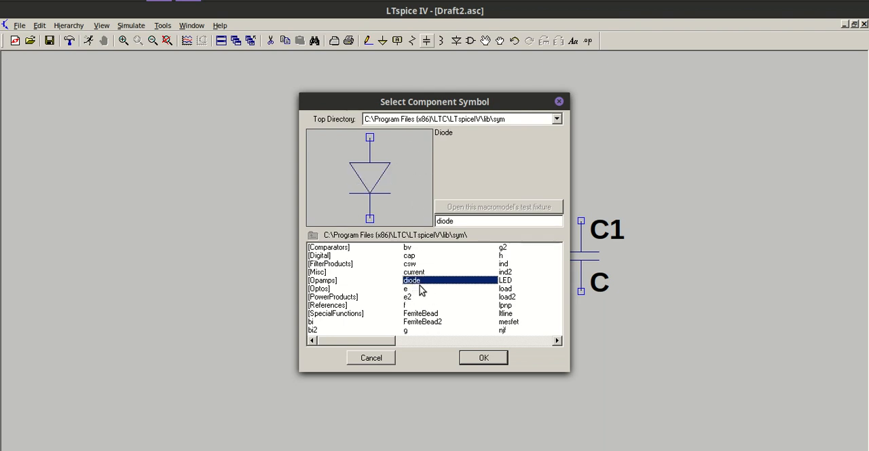
{"action": "left_click", "coordinate": [504, 265]}
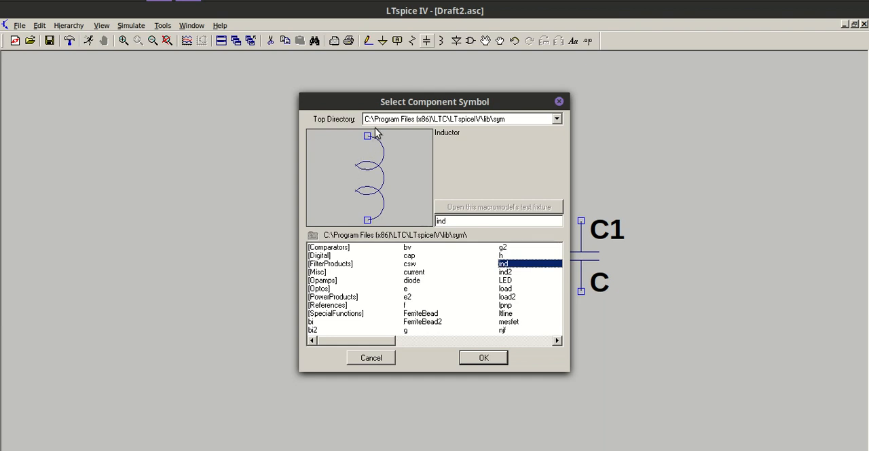
{"action": "left_click", "coordinate": [505, 280]}
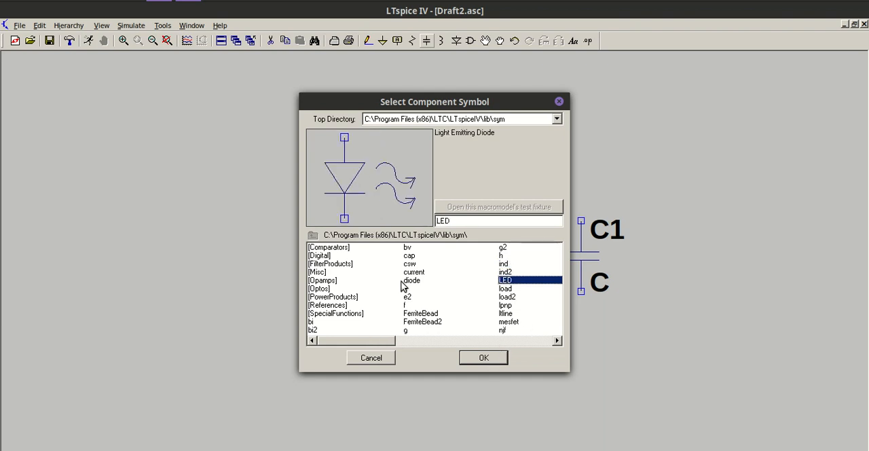
- Find the signal voltage source symbol in the component library and place it to the left of the resistor
{"action": "left_click", "coordinate": [469, 224]}
{"action": "key", "text": "BackSpace"}
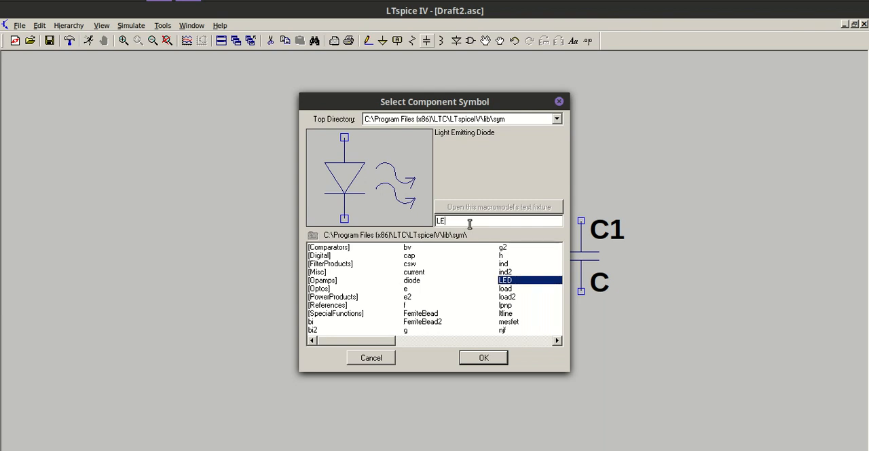
{"action": "key", "text": "BackSpace"}
{"action": "key", "text": "BackSpace"}
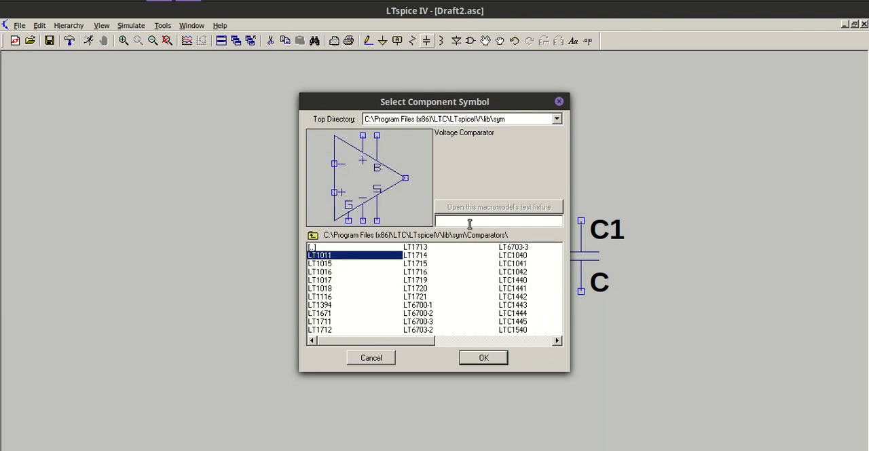
{"action": "type", "text": "signal"}
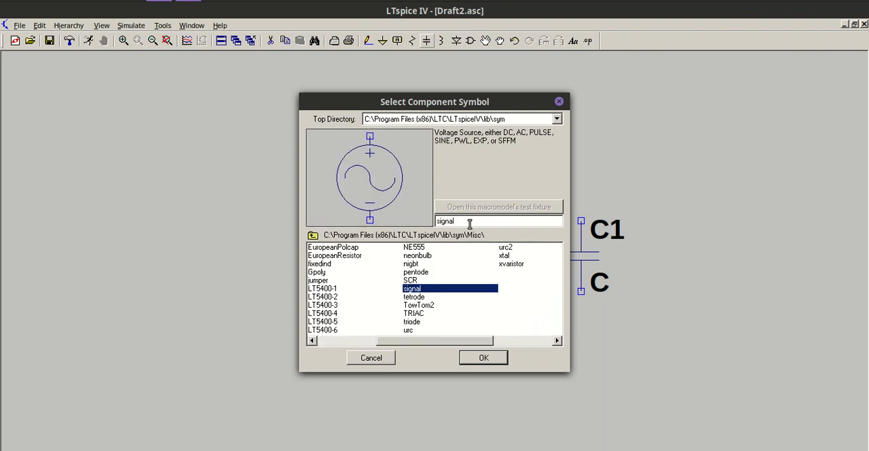
{"action": "left_click", "coordinate": [484, 358]}
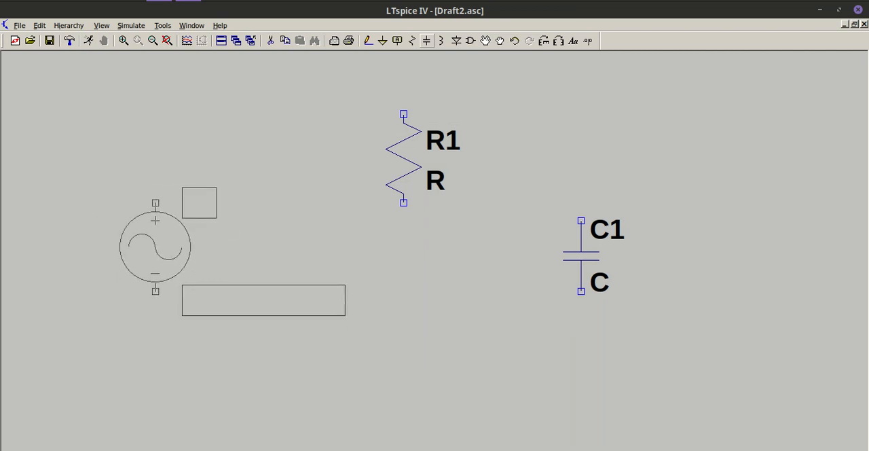
{"action": "left_click", "coordinate": [155, 203]}
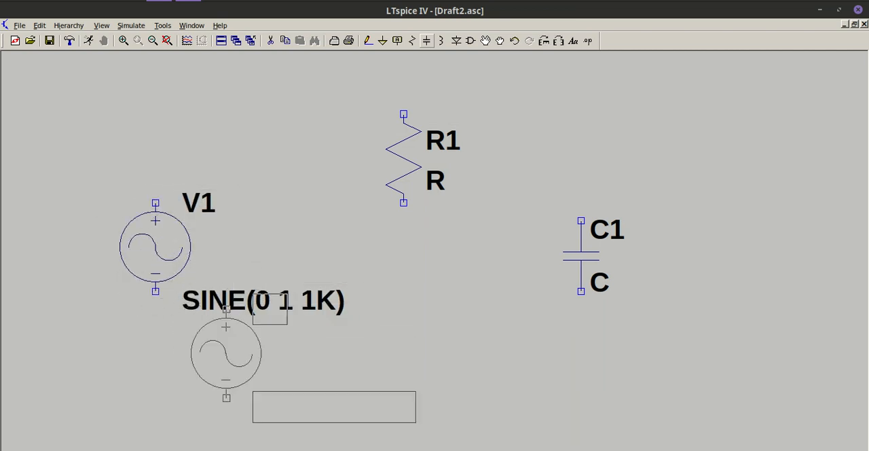
{"action": "key", "text": "Escape"}
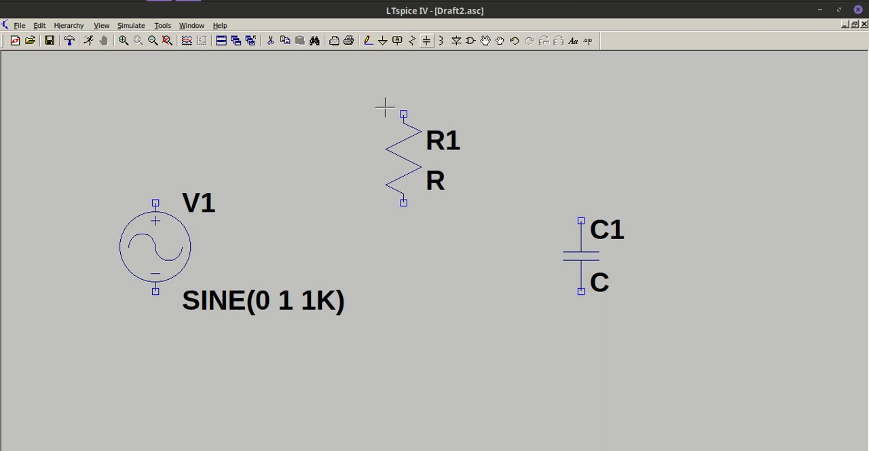
- Rotate resistor R1 to horizontal with its name above it, and place it between and above the source and capacitor
{"action": "left_click", "coordinate": [500, 42]}
{"action": "left_click", "coordinate": [396, 157]}
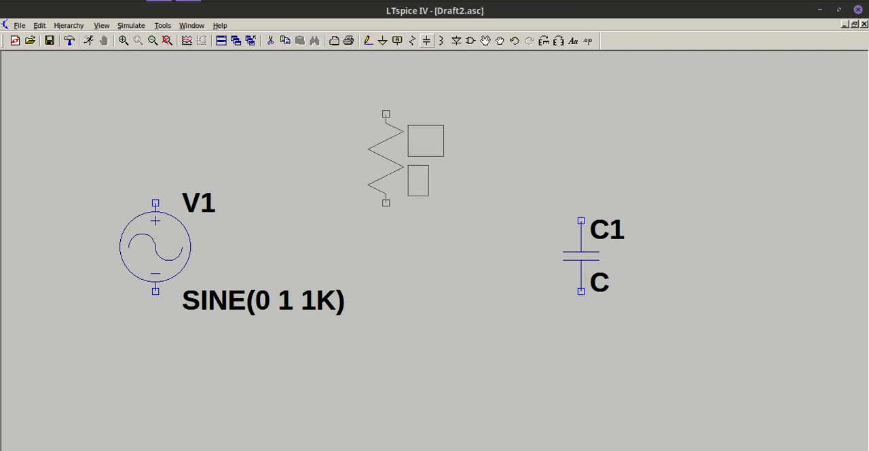
{"action": "key", "text": "ctrl+r"}
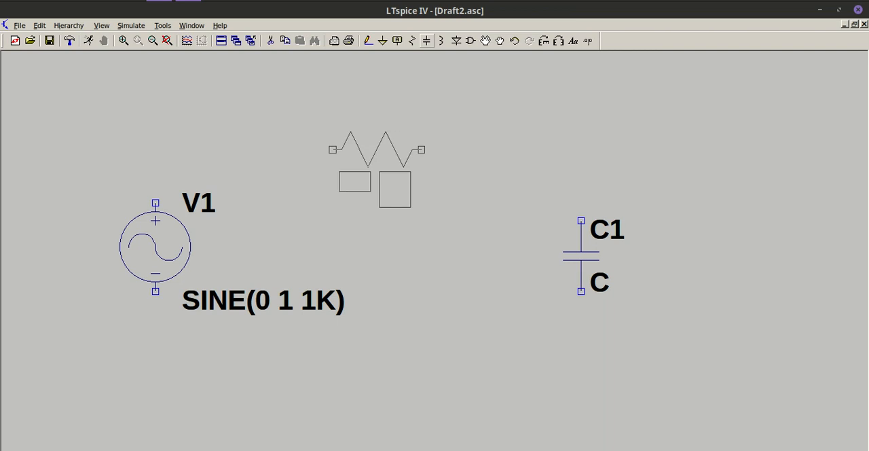
{"action": "key", "text": "ctrl+r"}
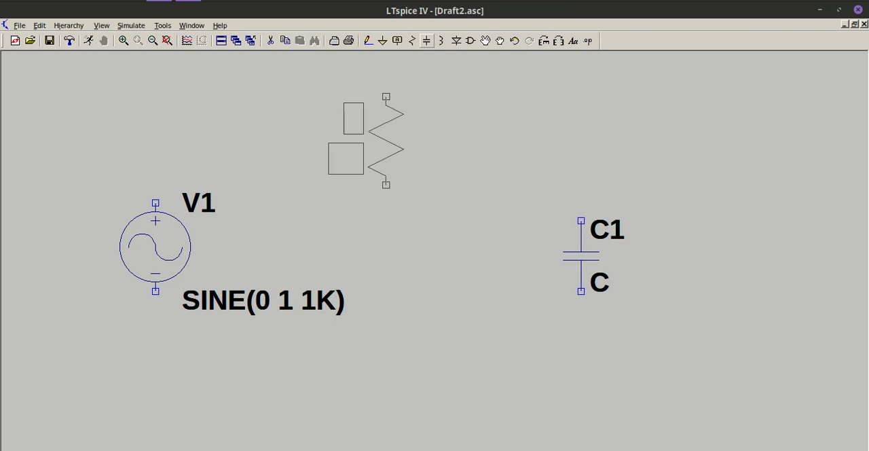
{"action": "key", "text": "ctrl+r"}
{"action": "key", "text": "ctrl+r"}
{"action": "key", "text": "ctrl+r"}
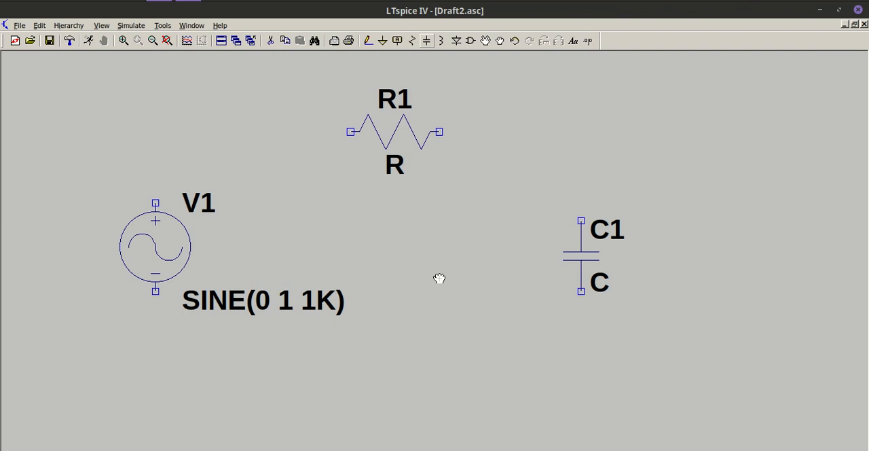
- Wire the positive terminal of source V1 up and across to the left end of resistor R1
{"action": "left_click", "coordinate": [368, 42]}
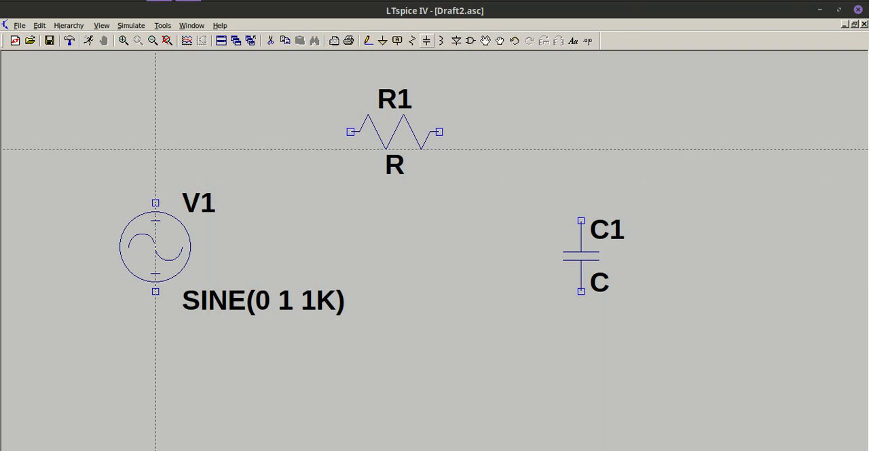
{"action": "left_click", "coordinate": [156, 202]}
{"action": "left_click", "coordinate": [156, 131]}
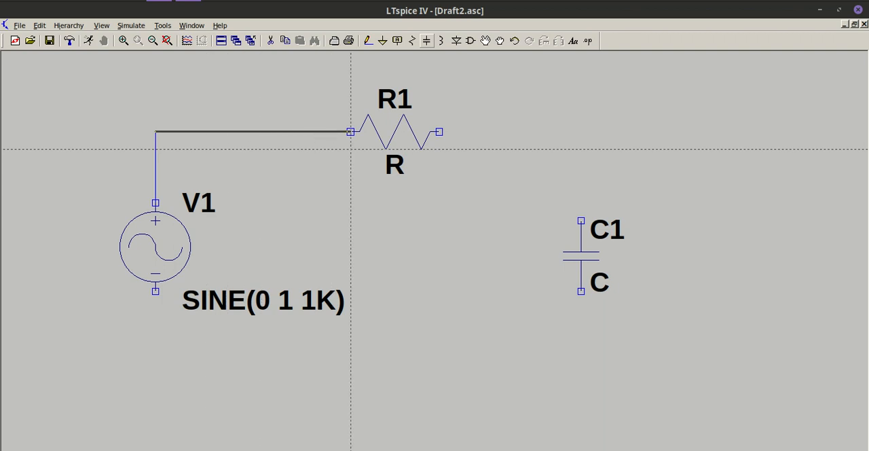
{"action": "left_click", "coordinate": [350, 131]}
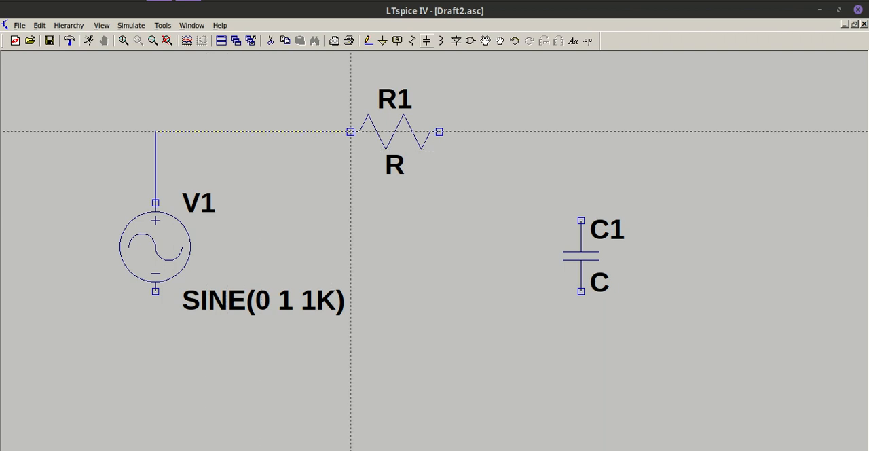
- Wire R1's right end to the top of C1, and C1's bottom back around to V1's negative terminal
{"action": "left_click", "coordinate": [440, 131]}
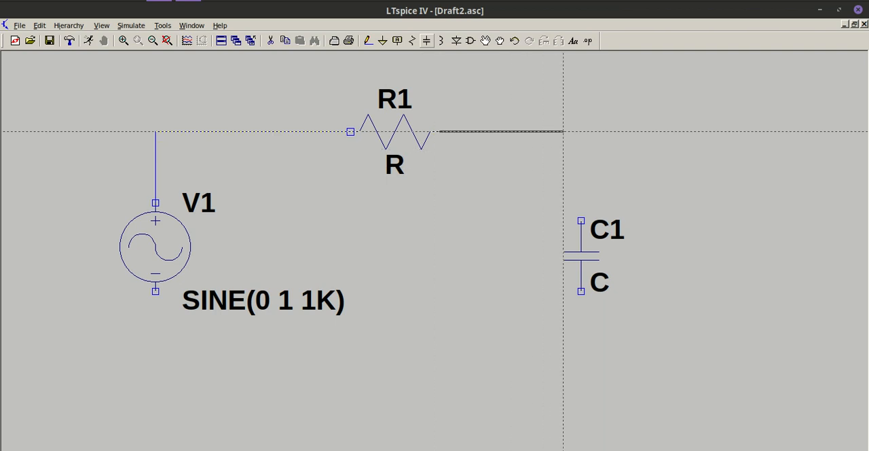
{"action": "left_click", "coordinate": [581, 221]}
{"action": "left_click", "coordinate": [580, 291]}
{"action": "left_click", "coordinate": [580, 362]}
{"action": "left_click", "coordinate": [156, 362]}
{"action": "left_click", "coordinate": [156, 291]}
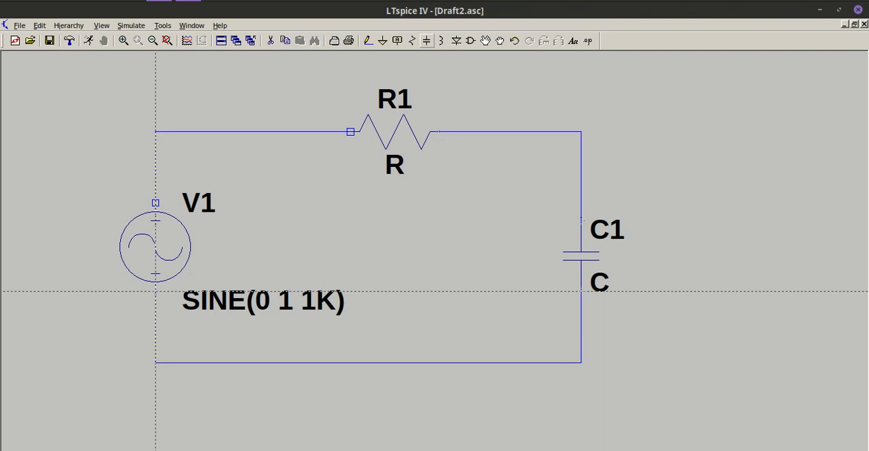
{"action": "key", "text": "Escape"}
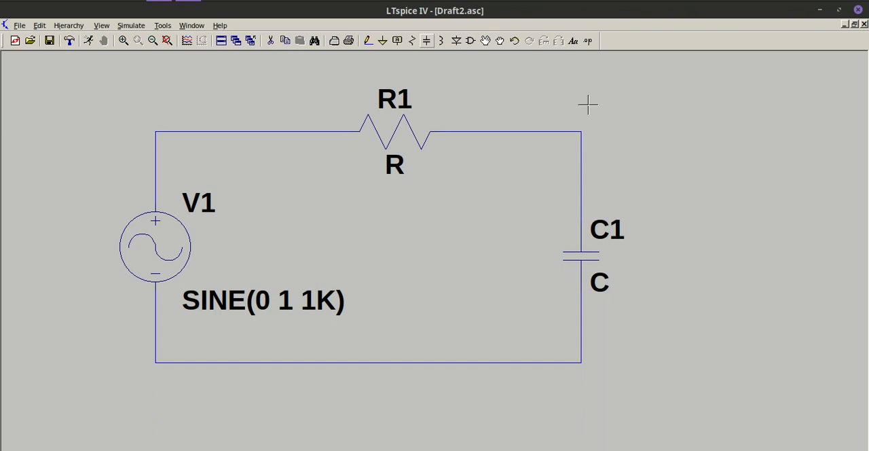
- Set the resistance of R1 to 1.5k
{"action": "right_click", "coordinate": [401, 129]}
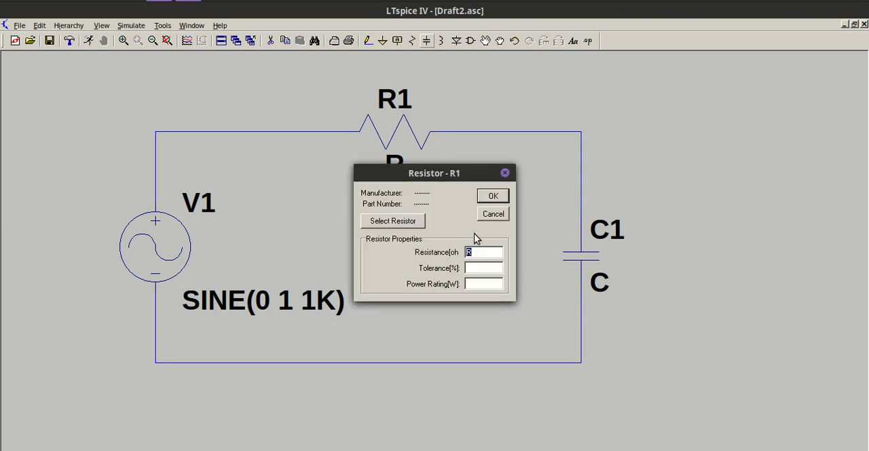
{"action": "key", "text": "BackSpace"}
{"action": "type", "text": "1.5k"}
{"action": "key", "text": "Return"}
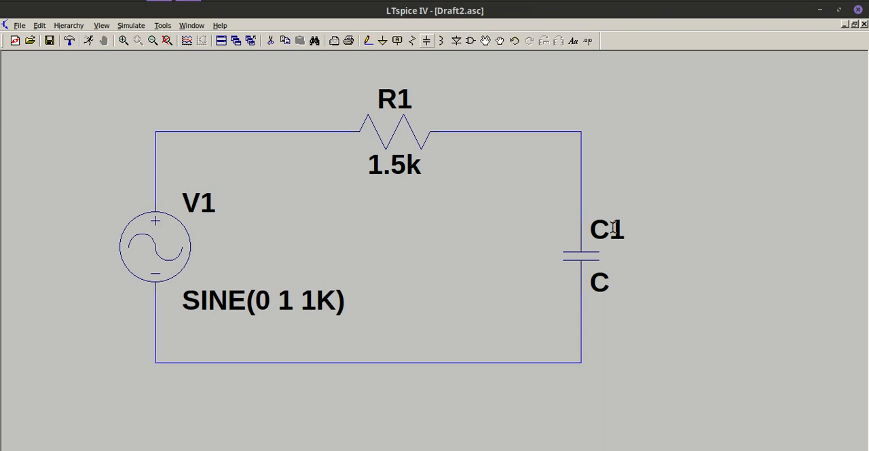
- Set the capacitance of C1 to 0.1u
{"action": "right_click", "coordinate": [579, 254]}
{"action": "left_click", "coordinate": [490, 218]}
{"action": "key", "text": "BackSpace"}
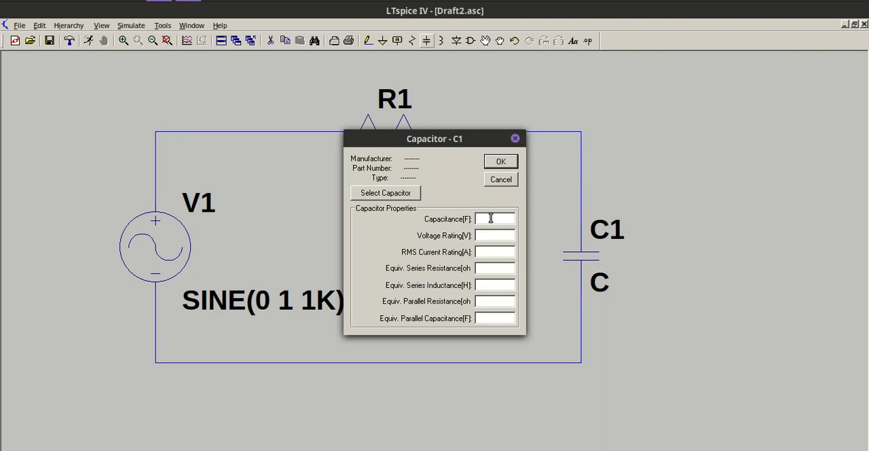
{"action": "type", "text": "0.1u"}
{"action": "left_click", "coordinate": [501, 163]}
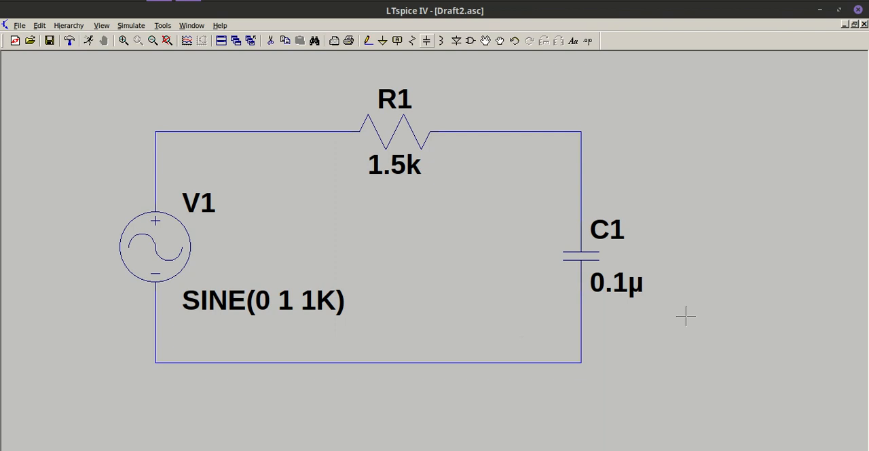
- Set source V1's function to (none) and its small-signal AC amplitude to 1
{"action": "right_click", "coordinate": [171, 242]}
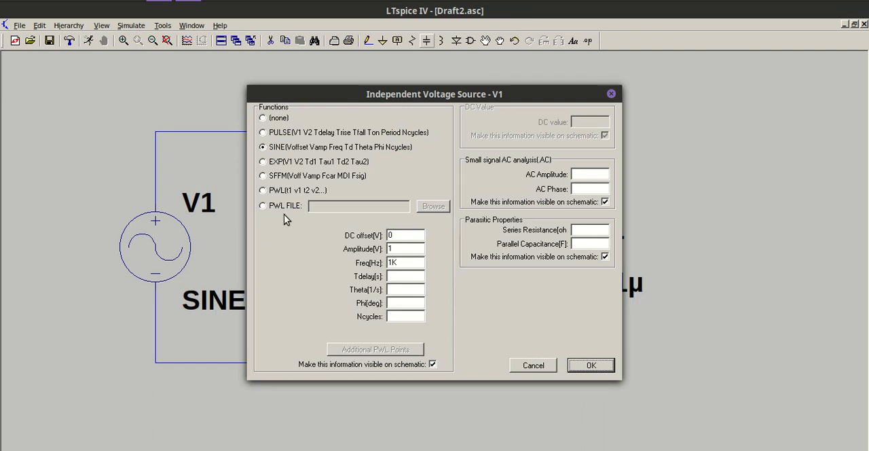
{"action": "left_click", "coordinate": [263, 119]}
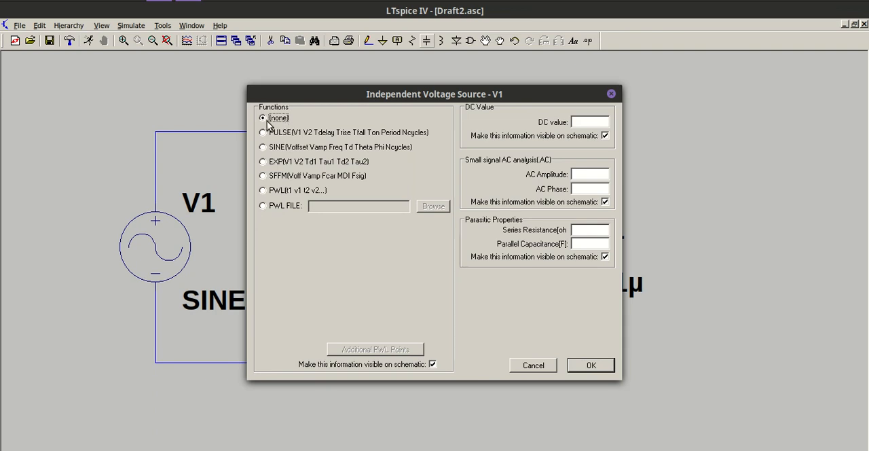
{"action": "left_click", "coordinate": [585, 179]}
{"action": "type", "text": "1"}
{"action": "left_click", "coordinate": [593, 366]}
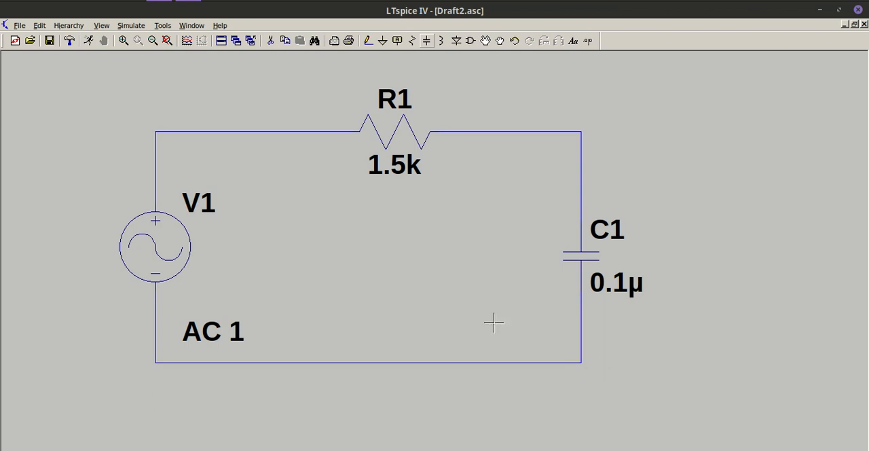
- Run an AC analysis with a decade sweep, 10 points per decade, start frequency 1 and stop frequency 1Meg
{"action": "left_click", "coordinate": [89, 42]}
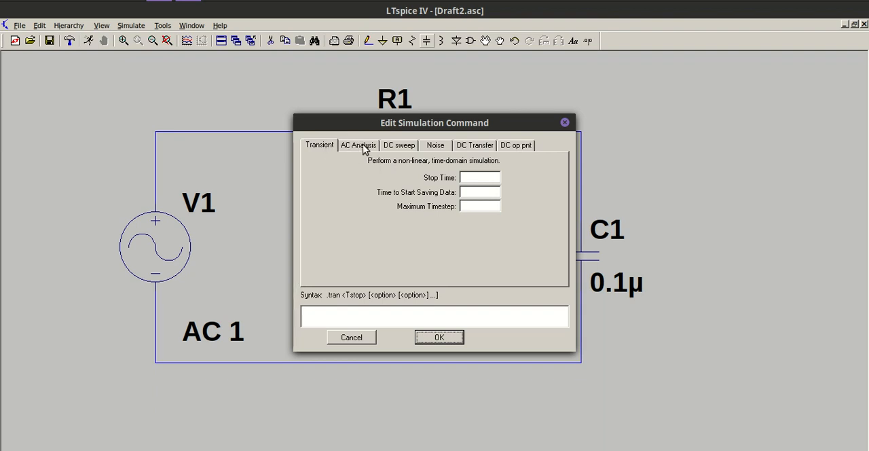
{"action": "left_click", "coordinate": [363, 147]}
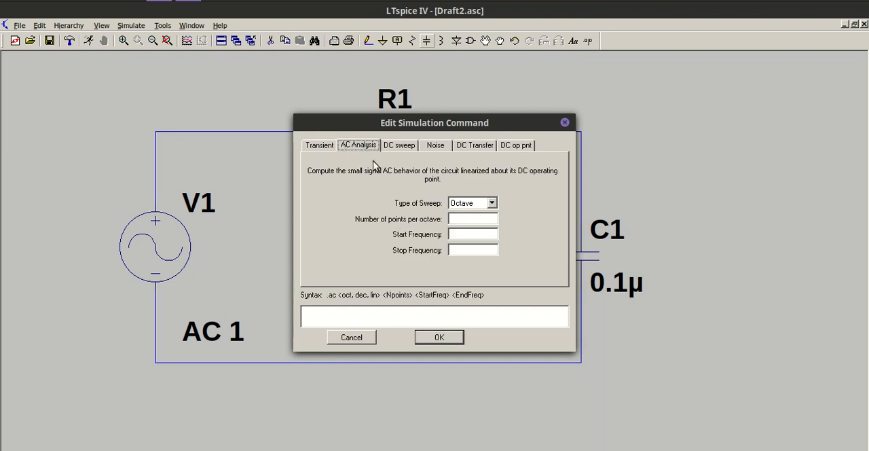
{"action": "left_click", "coordinate": [490, 205]}
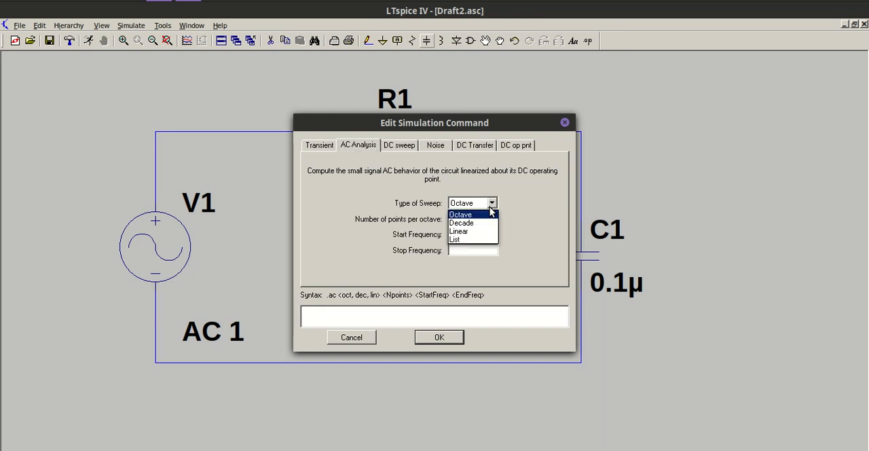
{"action": "left_click", "coordinate": [480, 224]}
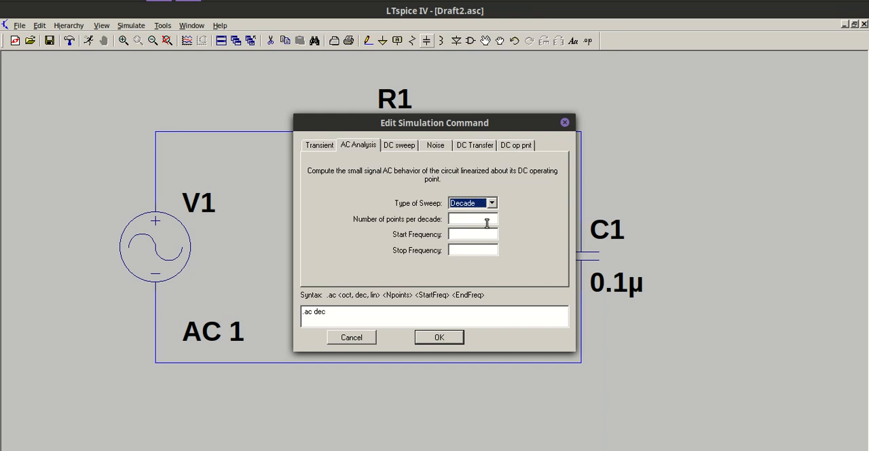
{"action": "left_click", "coordinate": [487, 223]}
{"action": "type", "text": "10"}
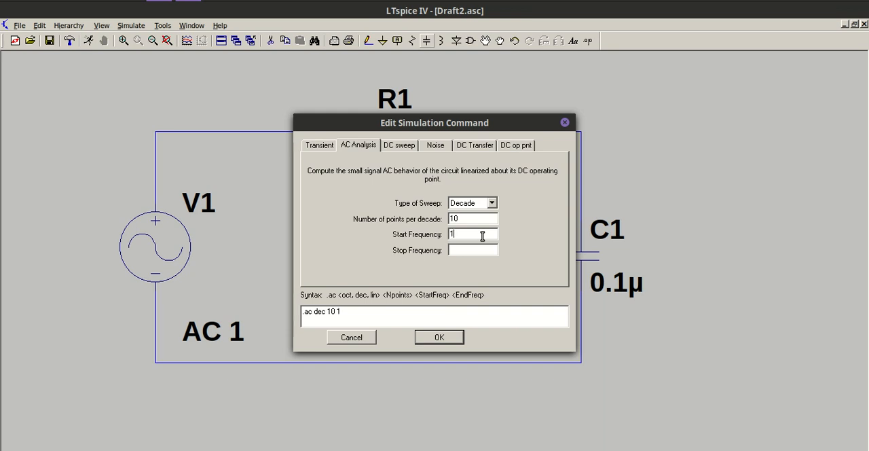
{"action": "left_click", "coordinate": [463, 251]}
{"action": "type", "text": "1Meg"}
{"action": "left_click", "coordinate": [438, 337]}
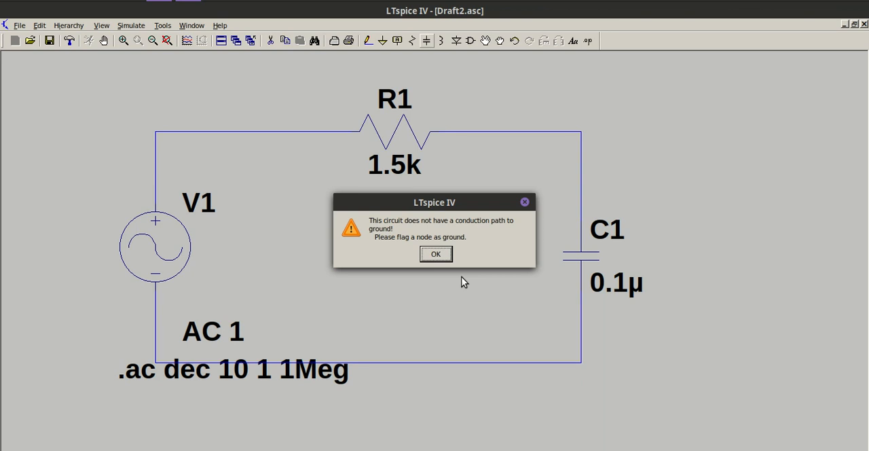
{"action": "left_click", "coordinate": [436, 254]}
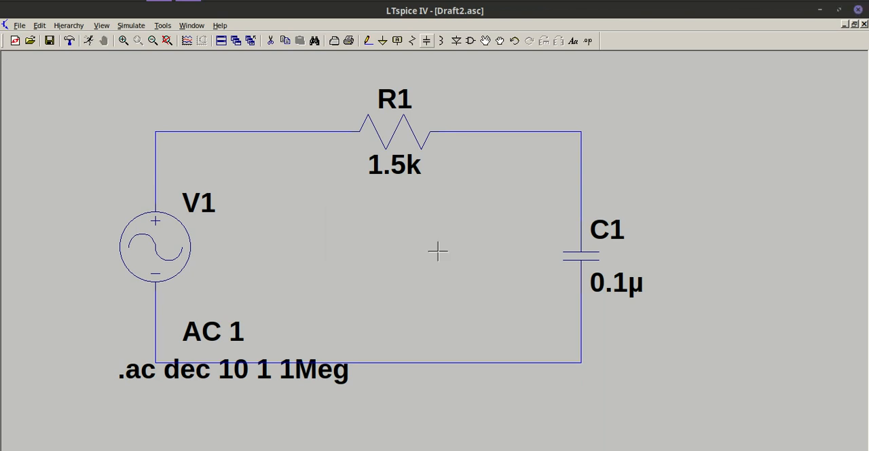
- Place a ground symbol below the circuit, wire it up to the bottom wire and run the simulation
{"action": "left_click", "coordinate": [383, 41]}
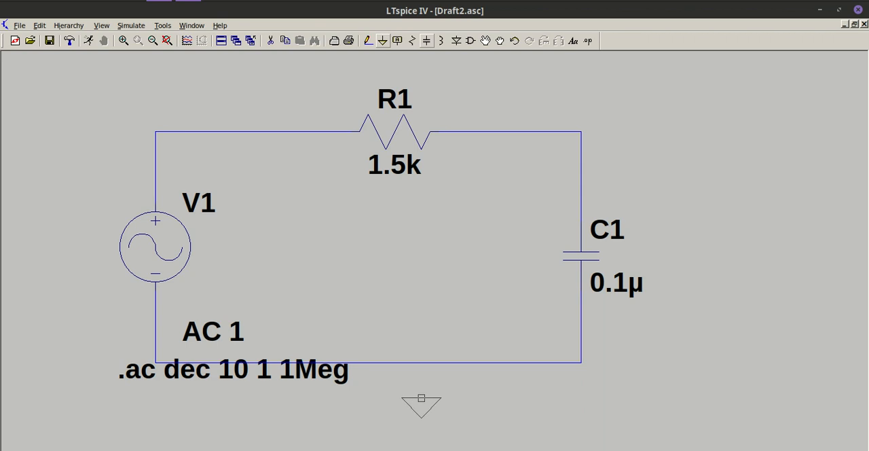
{"action": "left_click", "coordinate": [421, 398]}
{"action": "key", "text": "Escape"}
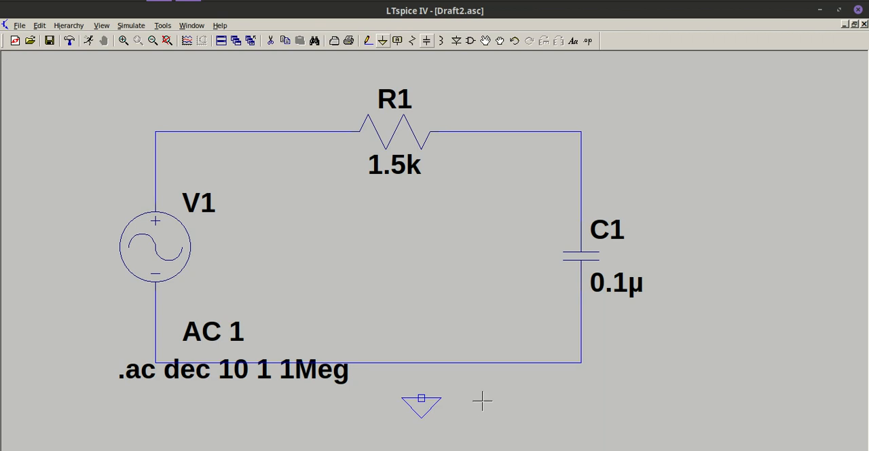
{"action": "left_click", "coordinate": [367, 42]}
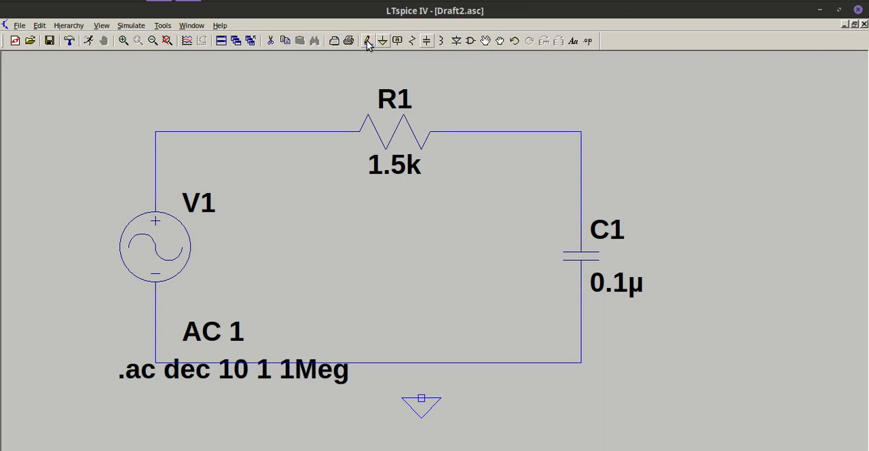
{"action": "left_click", "coordinate": [421, 398]}
{"action": "left_click", "coordinate": [421, 362]}
{"action": "key", "text": "Escape"}
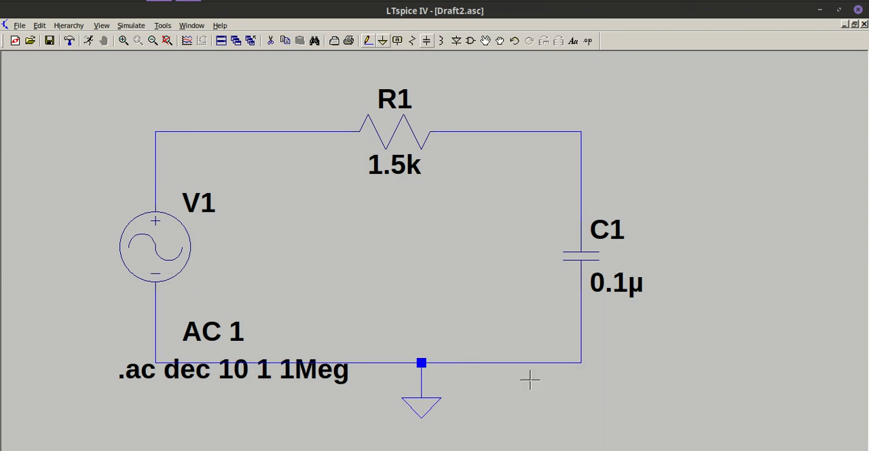
{"action": "left_click", "coordinate": [89, 42]}
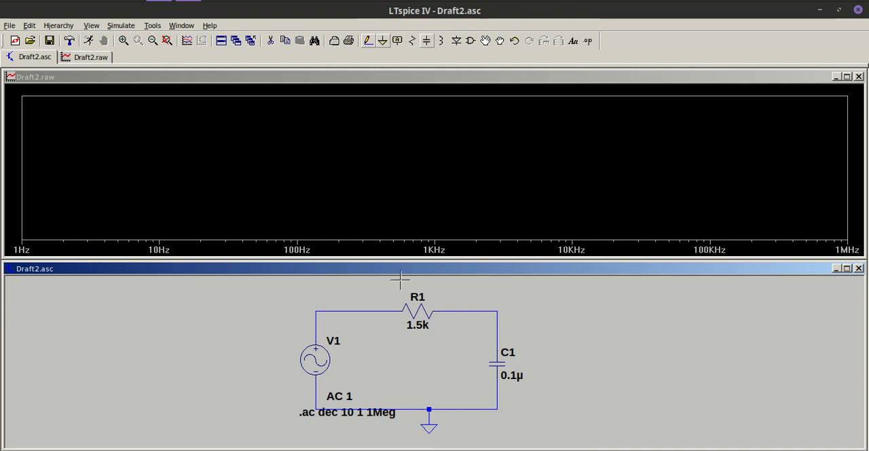
- Switch to the calculator and compute the RC cutoff frequency as 1÷(2π×1500×0.0000001), then minimize the calculator
{"action": "left_click", "coordinate": [188, 0]}
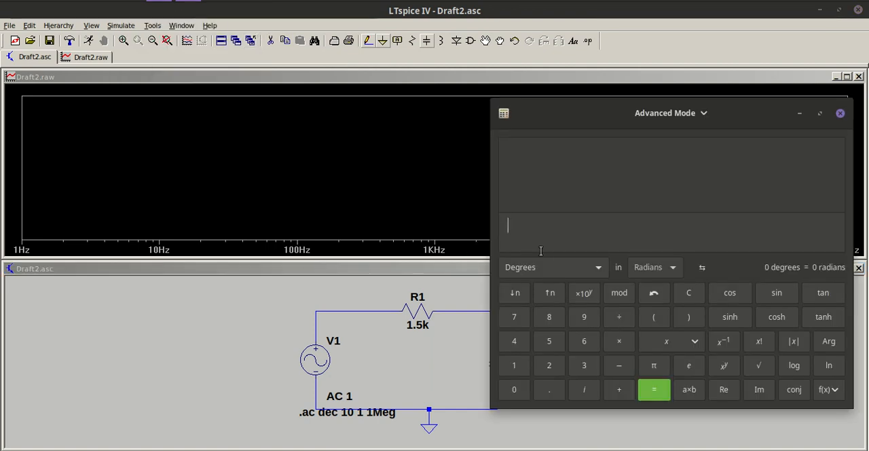
{"action": "type", "text": "1"}
{"action": "type", "text": "/"}
{"action": "type", "text": "(2"}
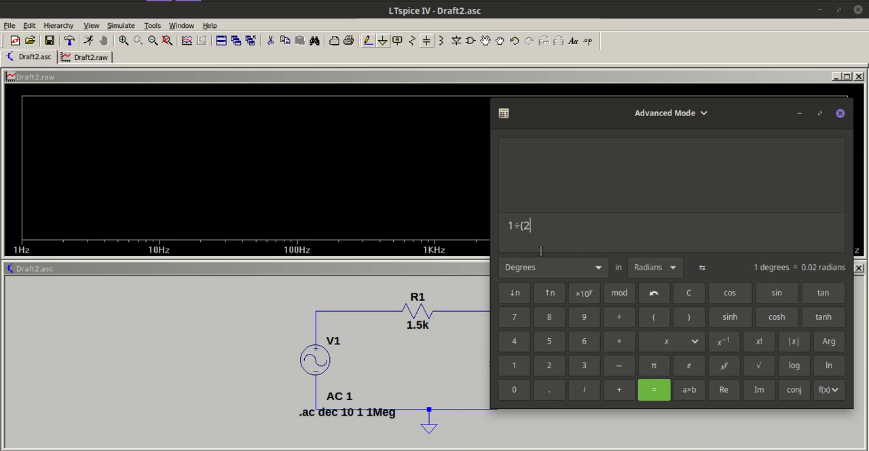
{"action": "left_click", "coordinate": [655, 365]}
{"action": "type", "text": "*"}
{"action": "type", "text": "1500"}
{"action": "type", "text": "*0.000000"}
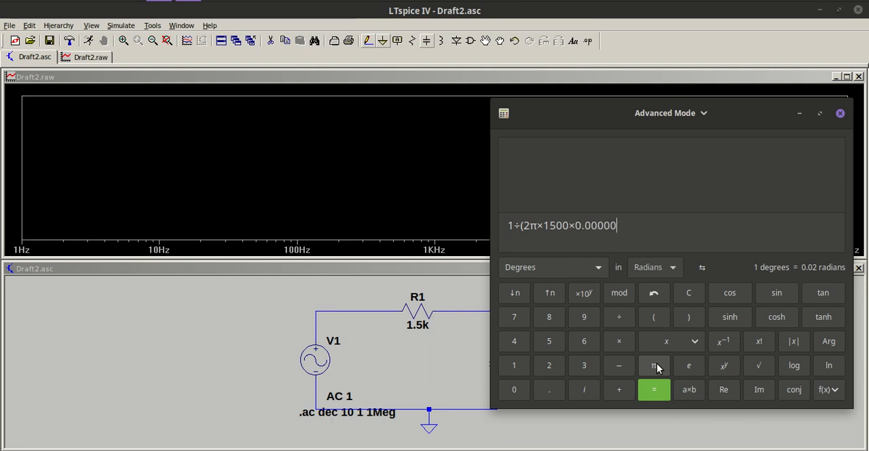
{"action": "type", "text": "1"}
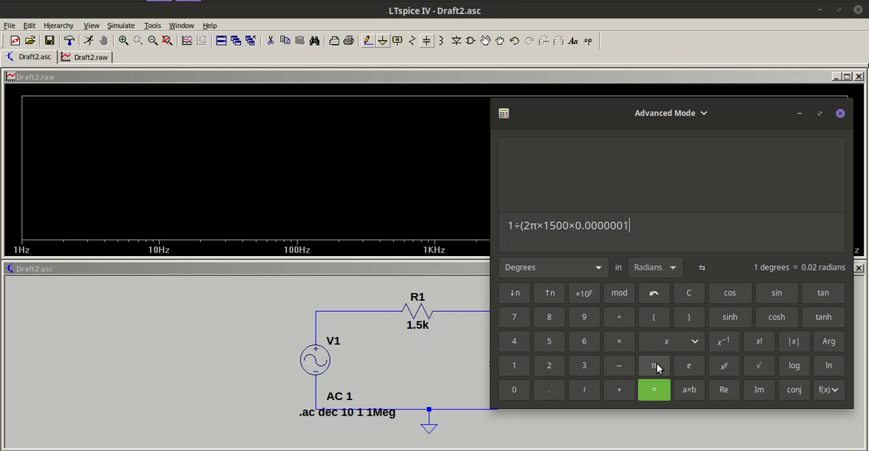
{"action": "type", "text": ")"}
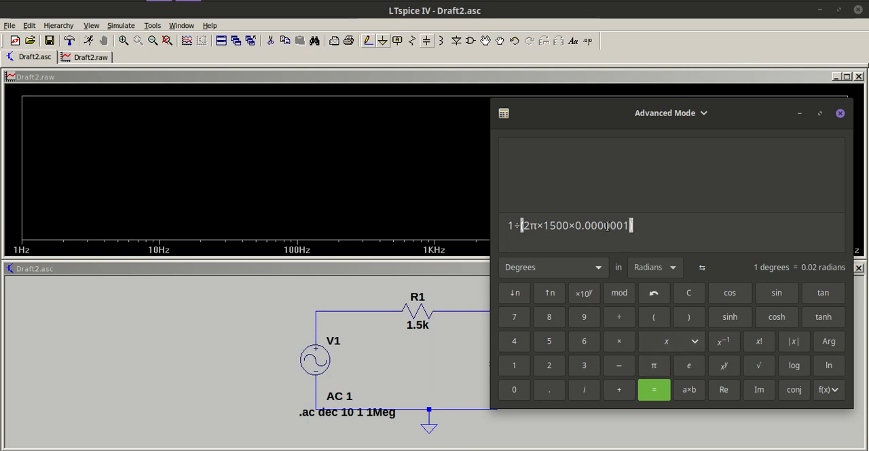
{"action": "left_click", "coordinate": [656, 393]}
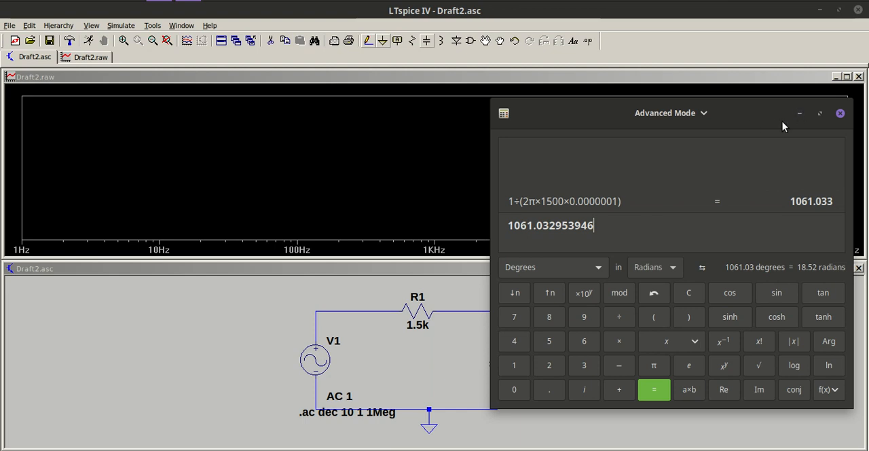
{"action": "left_click", "coordinate": [800, 114]}
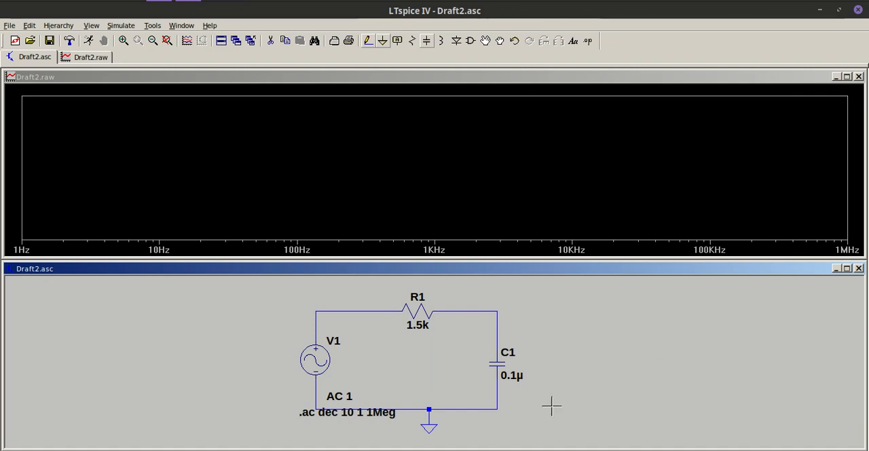
- Rerun the simulation and plot the voltage at the R1–C1 node and the differential voltage across R1
{"action": "left_click", "coordinate": [89, 41]}
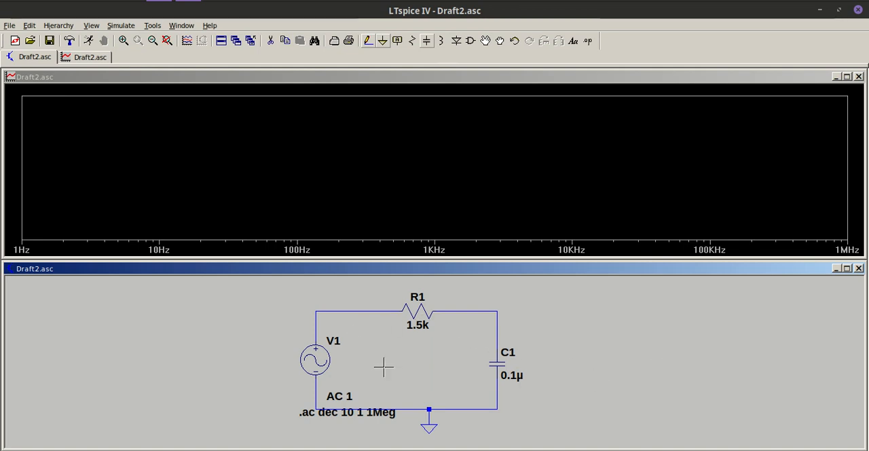
{"action": "left_click", "coordinate": [499, 311]}
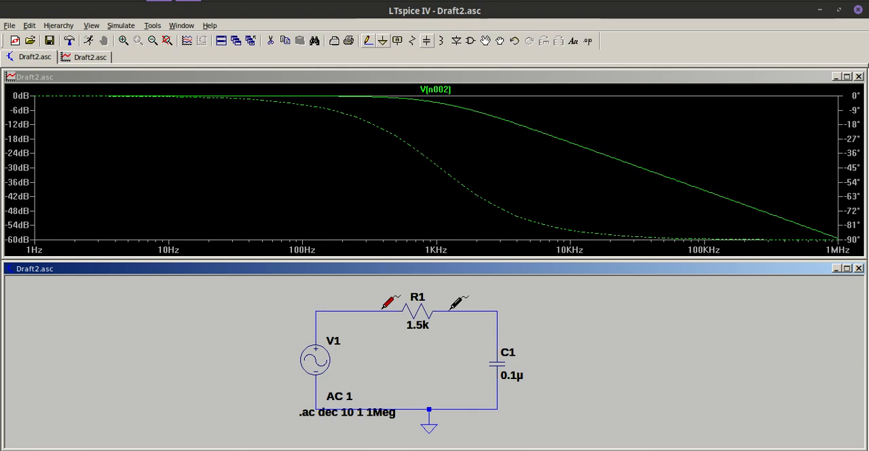
{"action": "left_click_drag", "start_coordinate": [451, 309], "coordinate": [450, 311]}
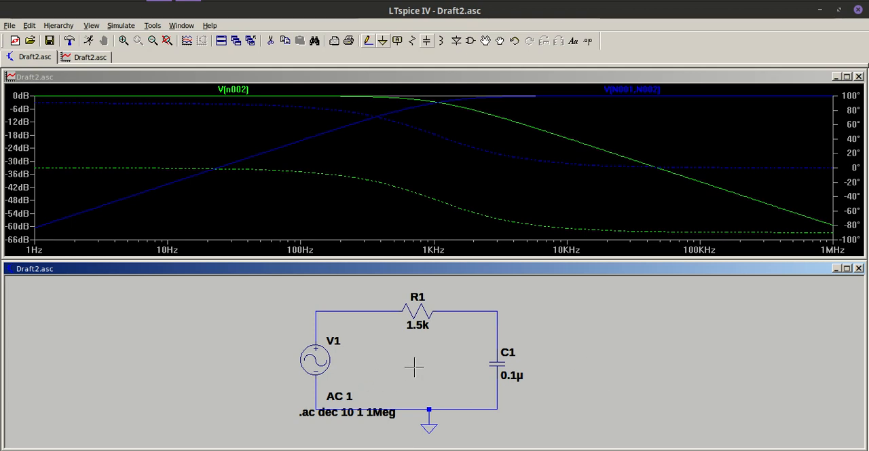
- Add the currents through C1 and R1 to the frequency response plot
{"action": "left_click", "coordinate": [499, 360]}
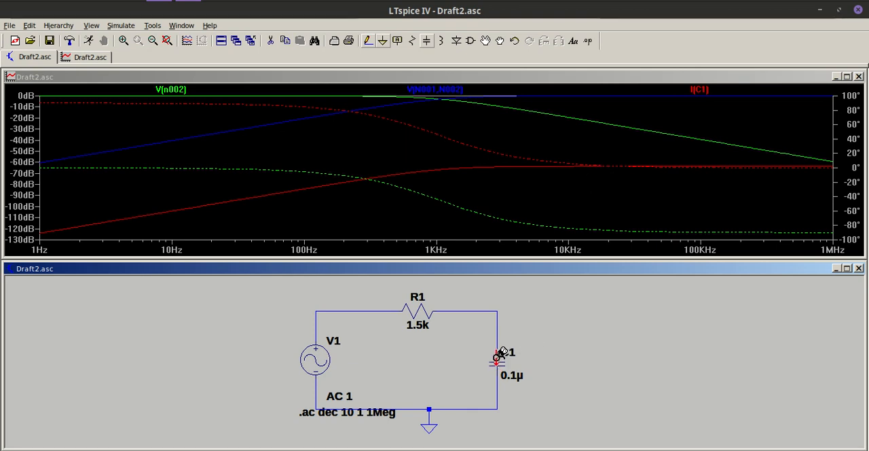
{"action": "left_click", "coordinate": [420, 308]}
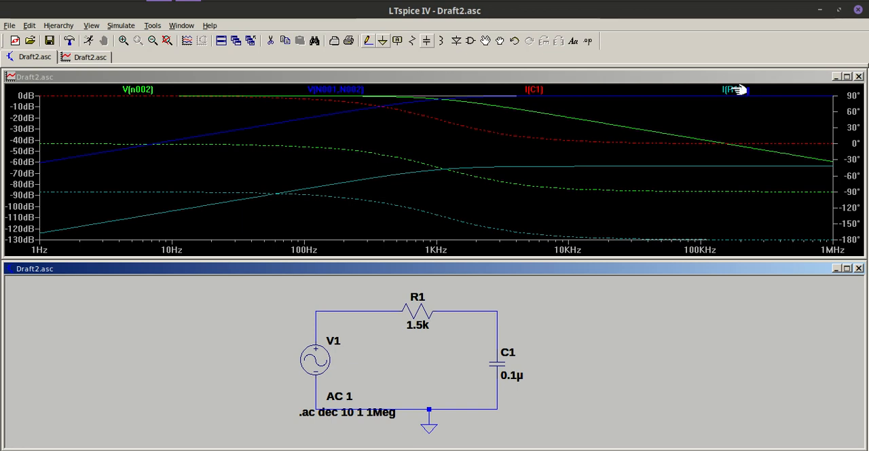
{"action": "left_click_drag", "start_coordinate": [740, 97], "coordinate": [520, 252]}
{"action": "left_click", "coordinate": [858, 10]}
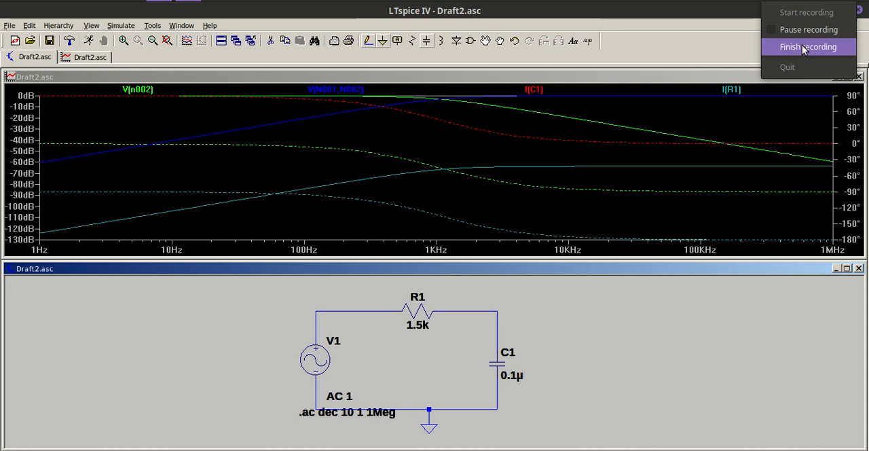